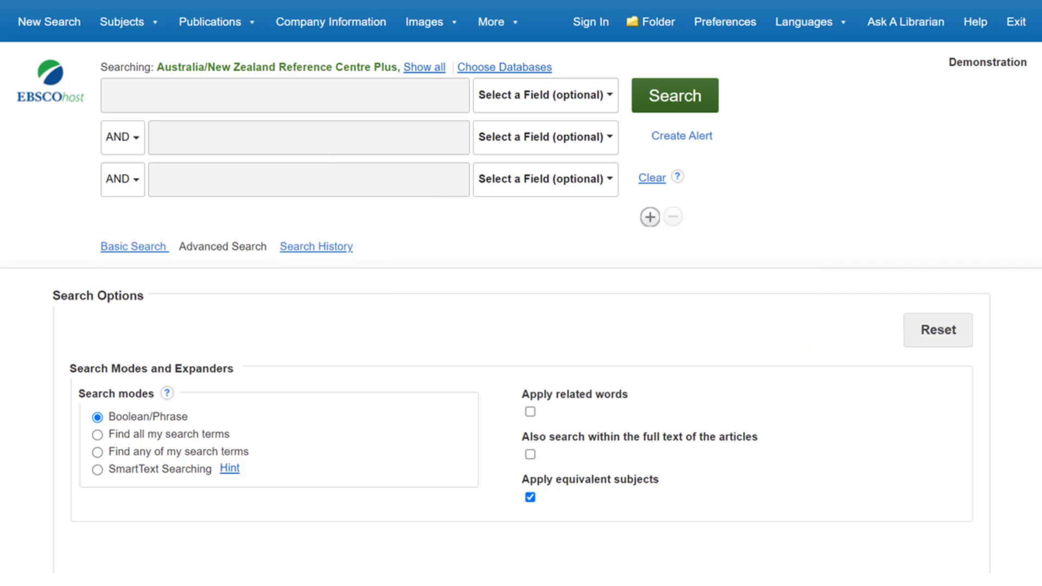
Step: Enter 'information technology' as the keywords in the first Advanced Search box
click(285, 95)
text(information technology)
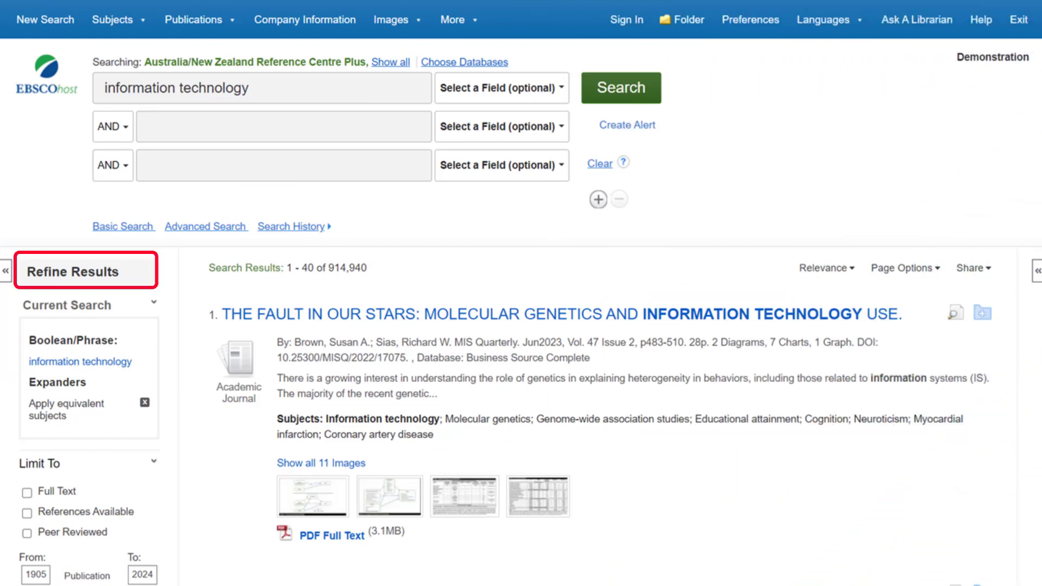
Step: Set the publication date range to start from 2019
scroll(521, 293, down, 4)
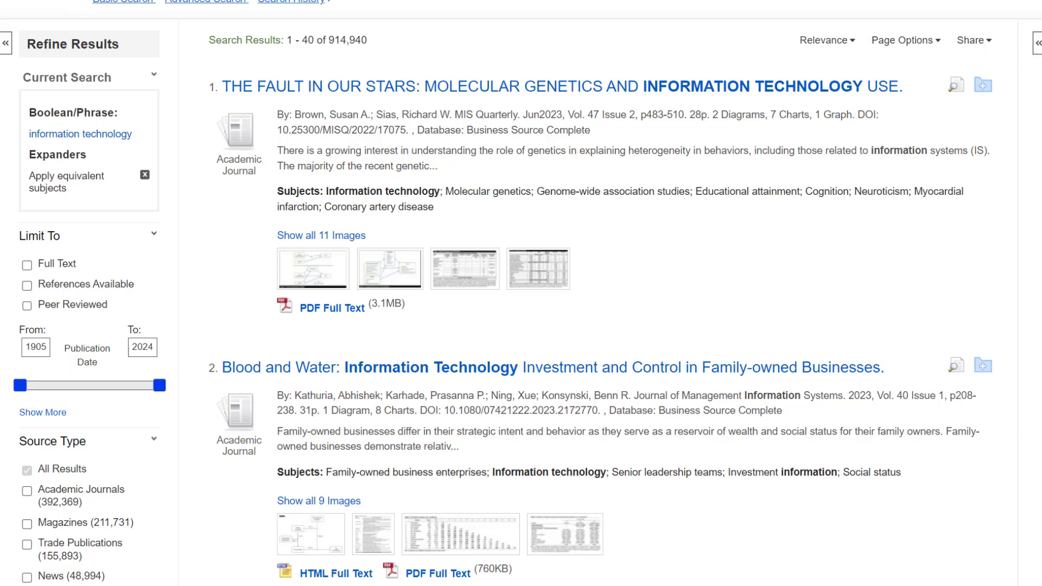
click(36, 347)
text(2019)
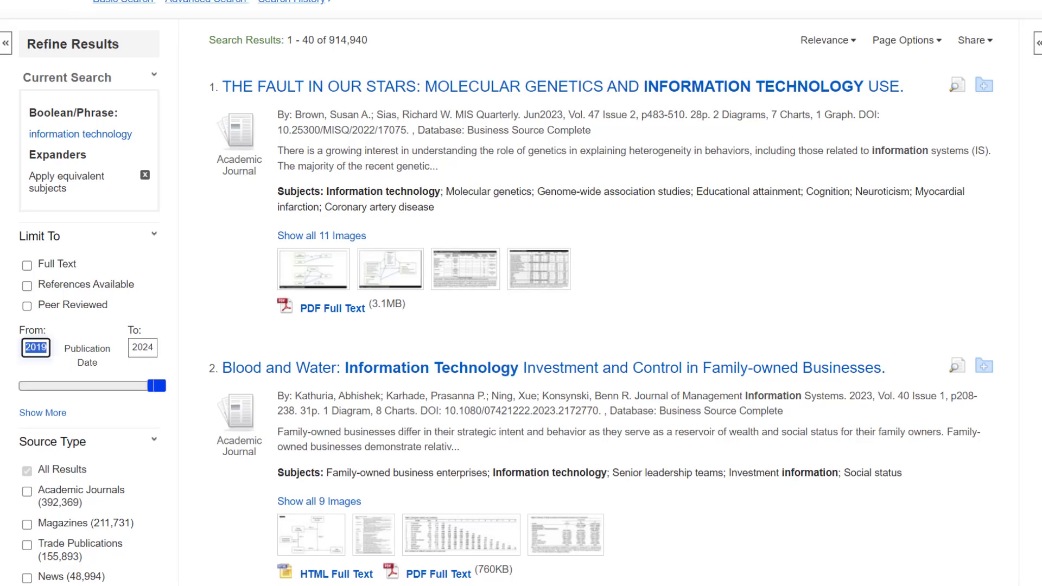
key(Return)
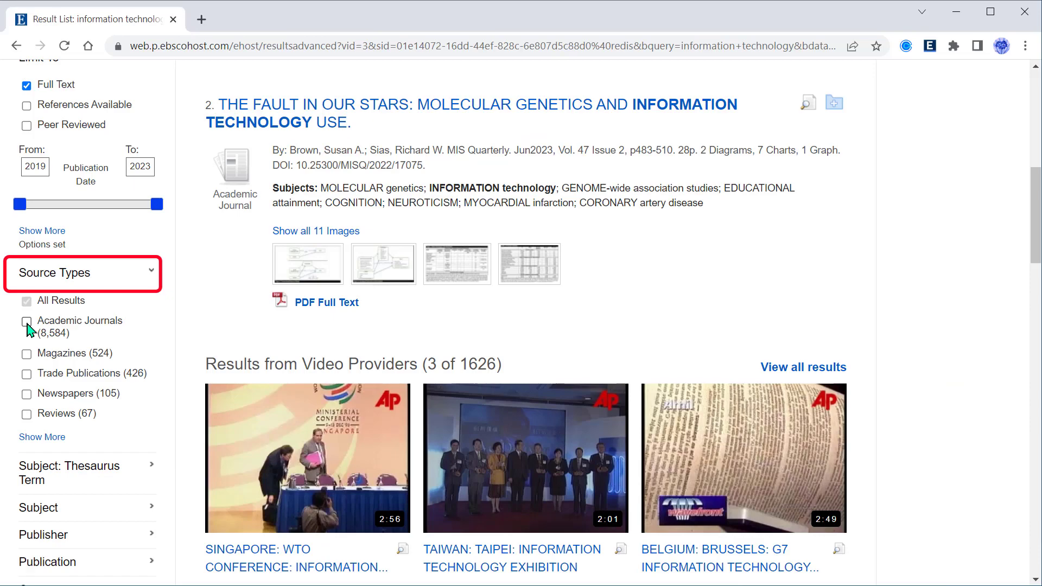
Step: Limit results to Academic Journals and expand the Subject: Thesaurus Term list
click(27, 325)
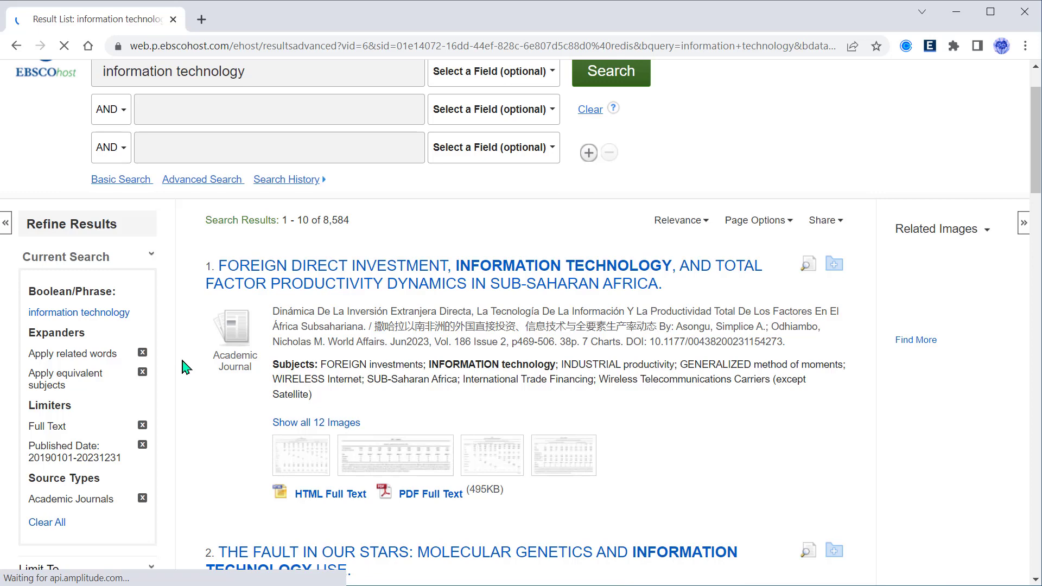
scroll(184, 367, down, 10)
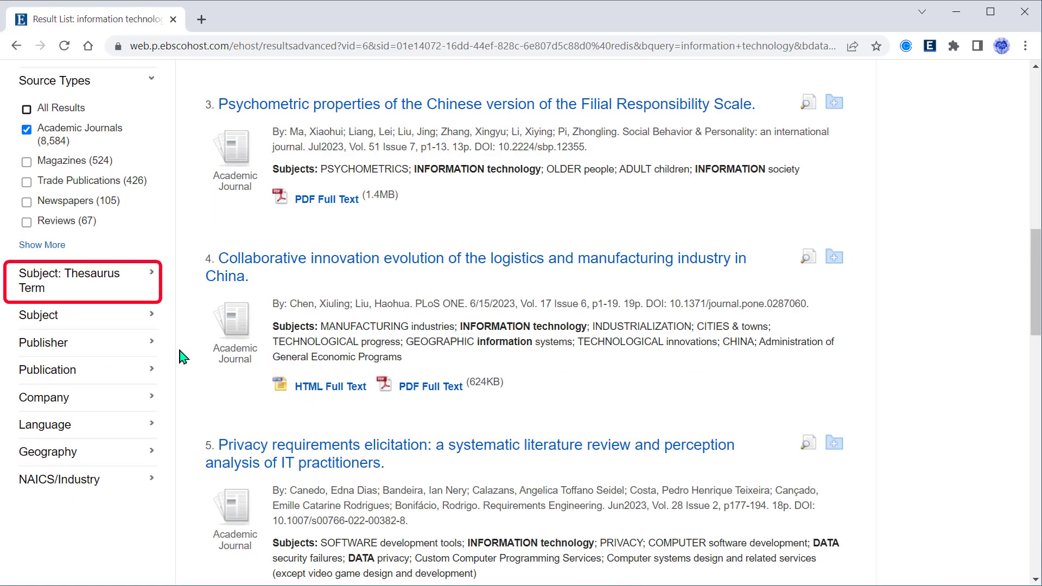
click(145, 282)
Step: Sort all subject terms by name and apply artificial intelligence, leaving 205 results
click(60, 470)
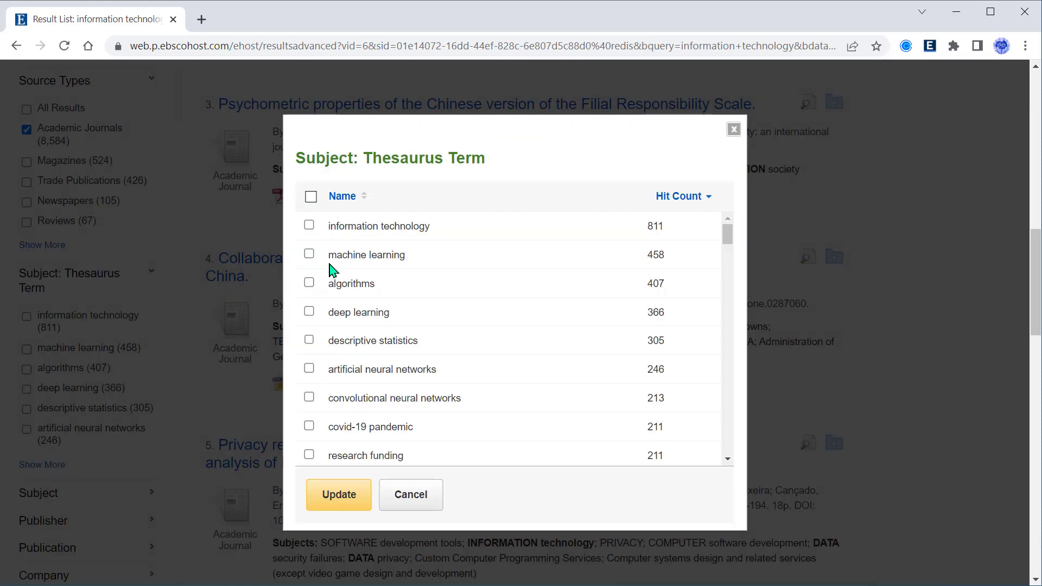
click(340, 197)
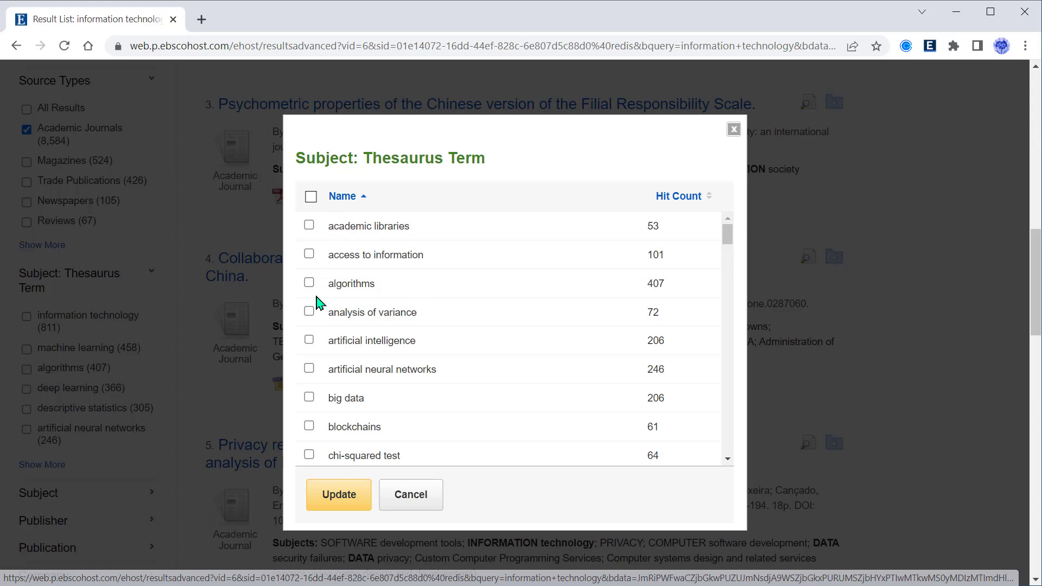
click(309, 339)
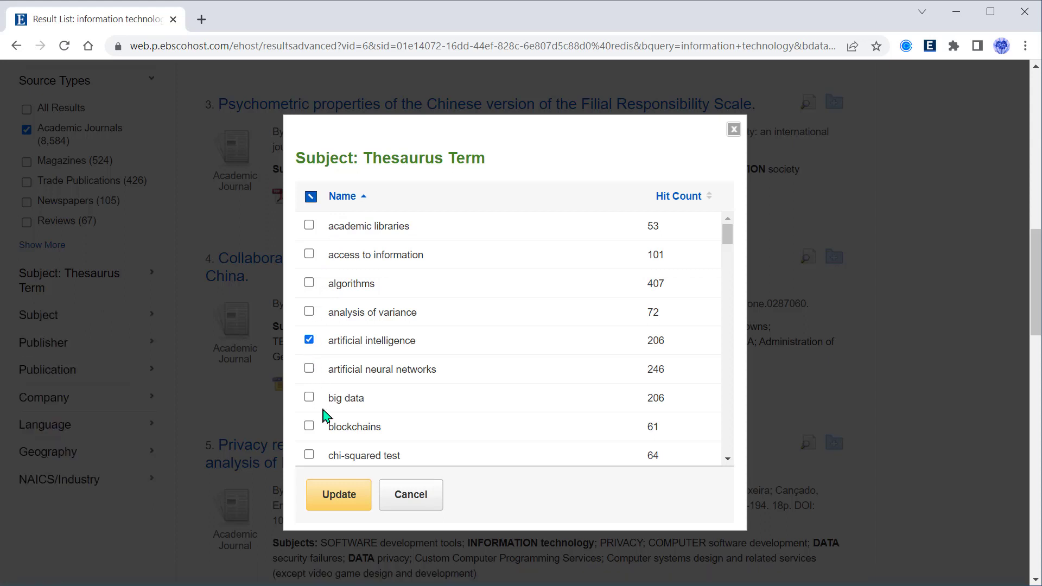
click(340, 495)
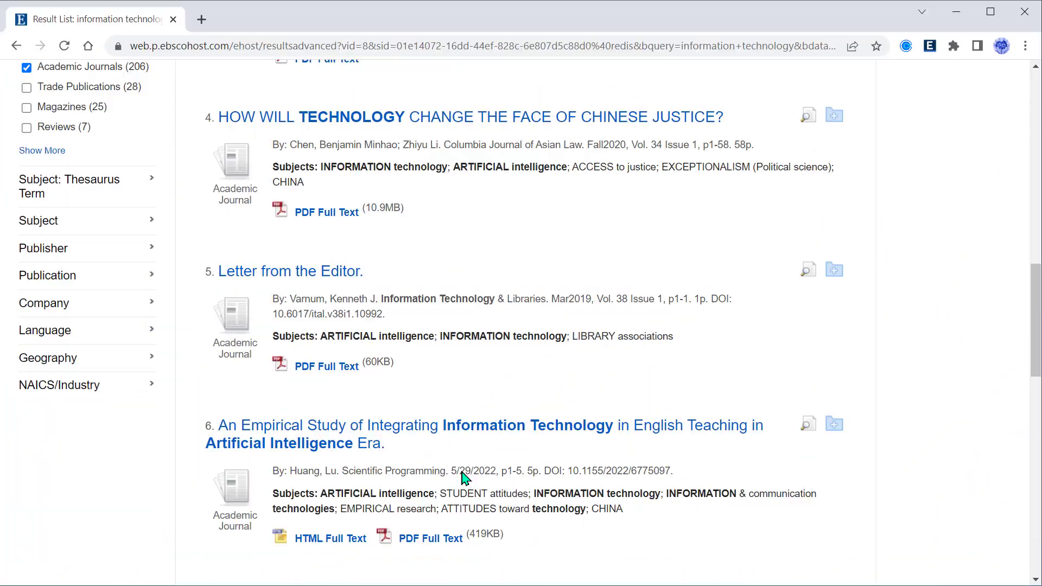
Step: Scroll the results to the Empirical Study article's HTML Full Text link
scroll(458, 435, down, 3)
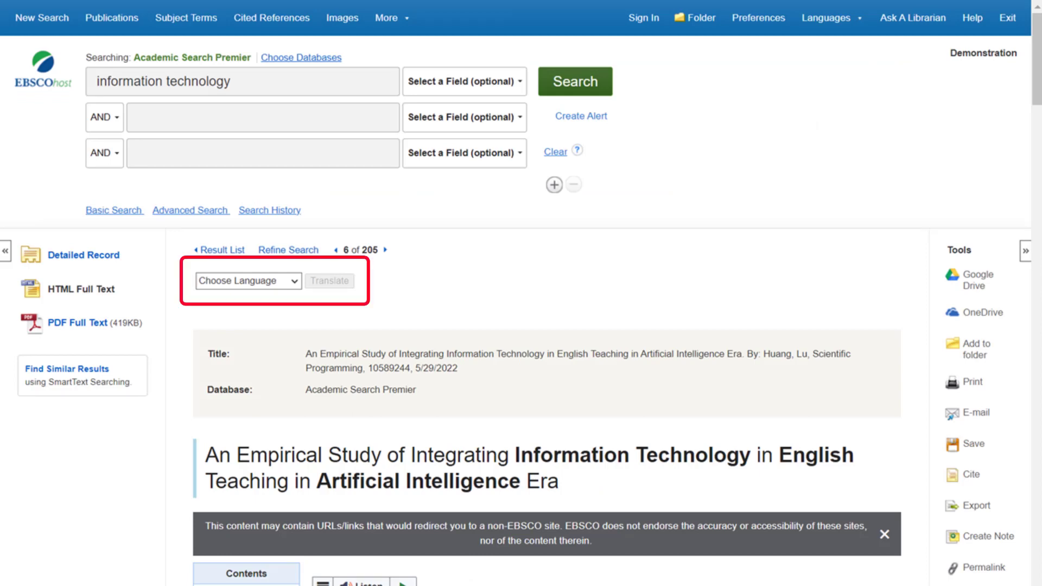
Step: Browse the translation languages, play the article aloud, and open its PDF full text
click(248, 281)
drag(304, 305, 309, 326)
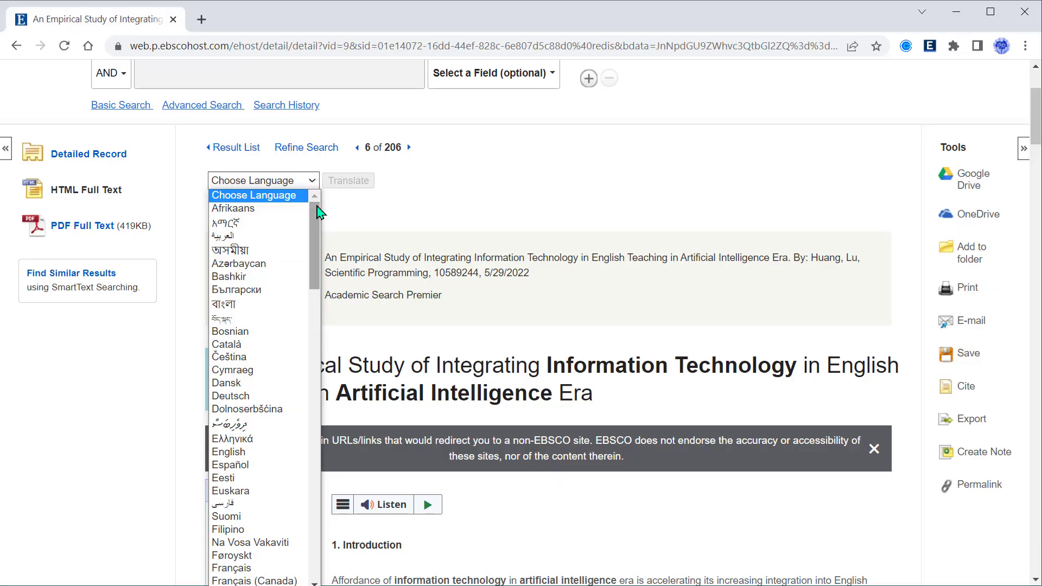
drag(320, 228, 319, 271)
scroll(589, 387, down, 3)
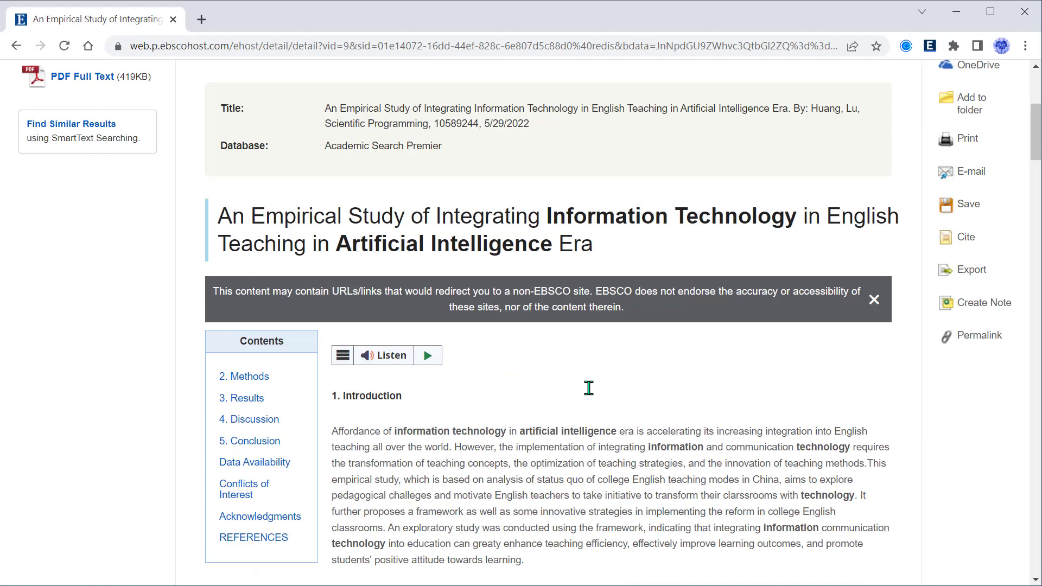
scroll(589, 387, down, 1)
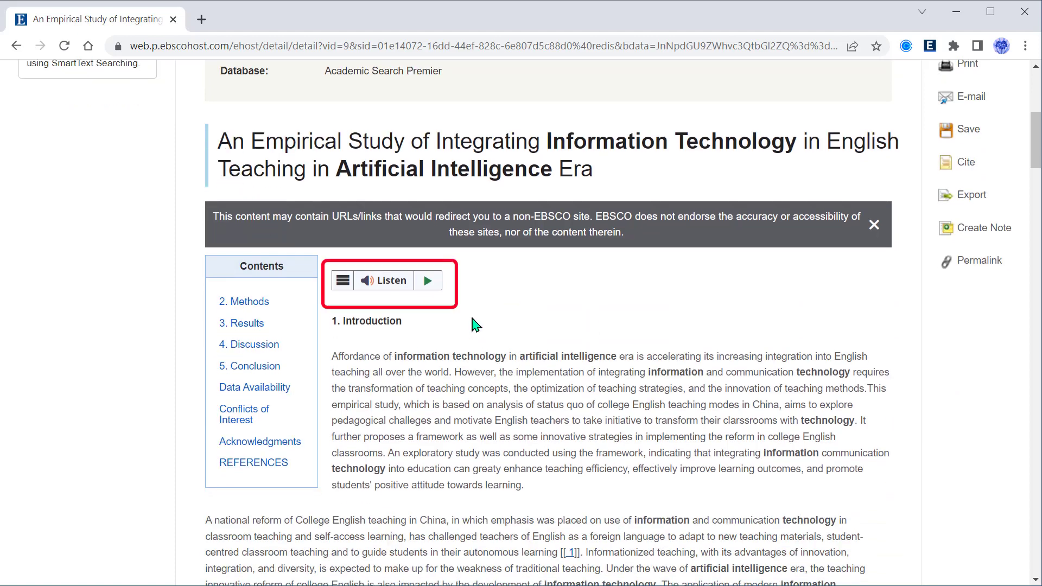
click(427, 280)
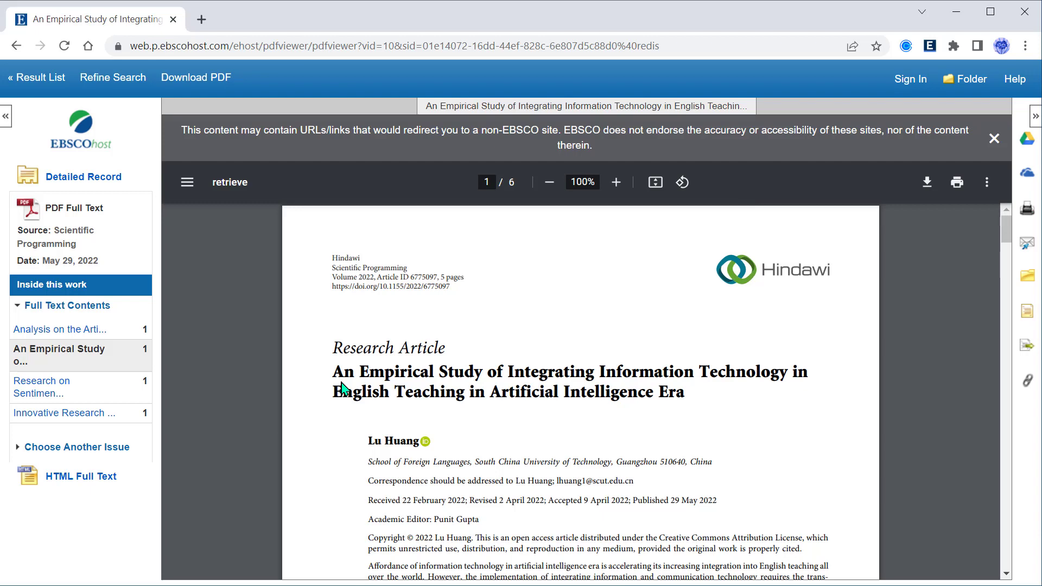
click(198, 86)
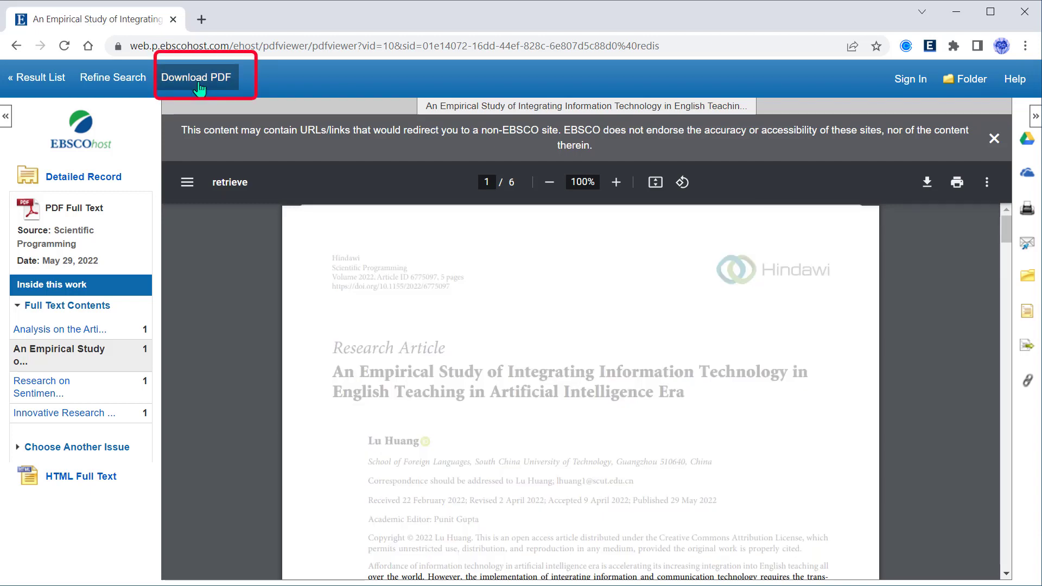
Step: Open another article's PDF from Inside this work and expand Choose Another Issue
scroll(843, 336, down, 2)
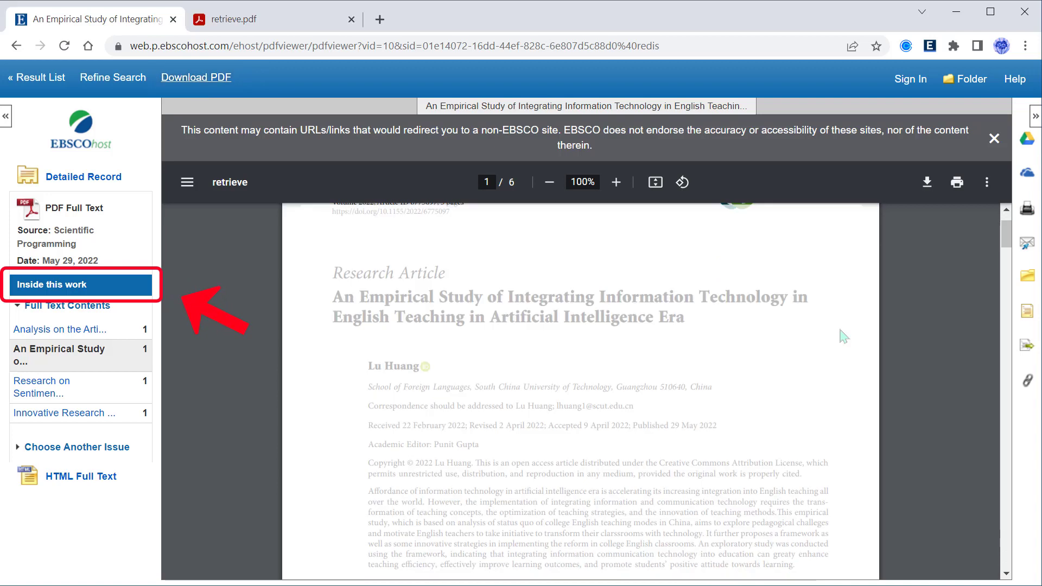
click(59, 402)
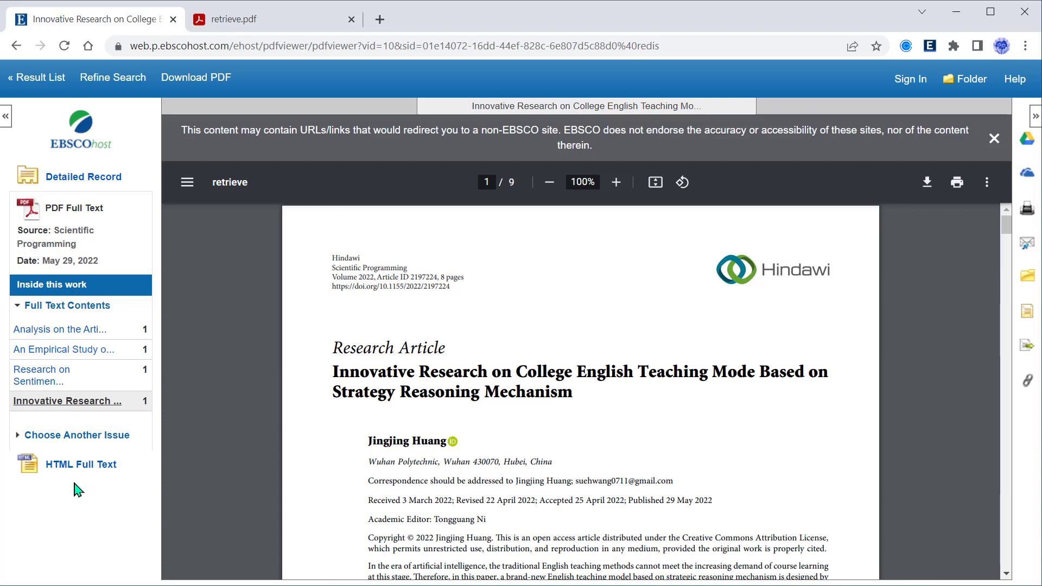
click(21, 437)
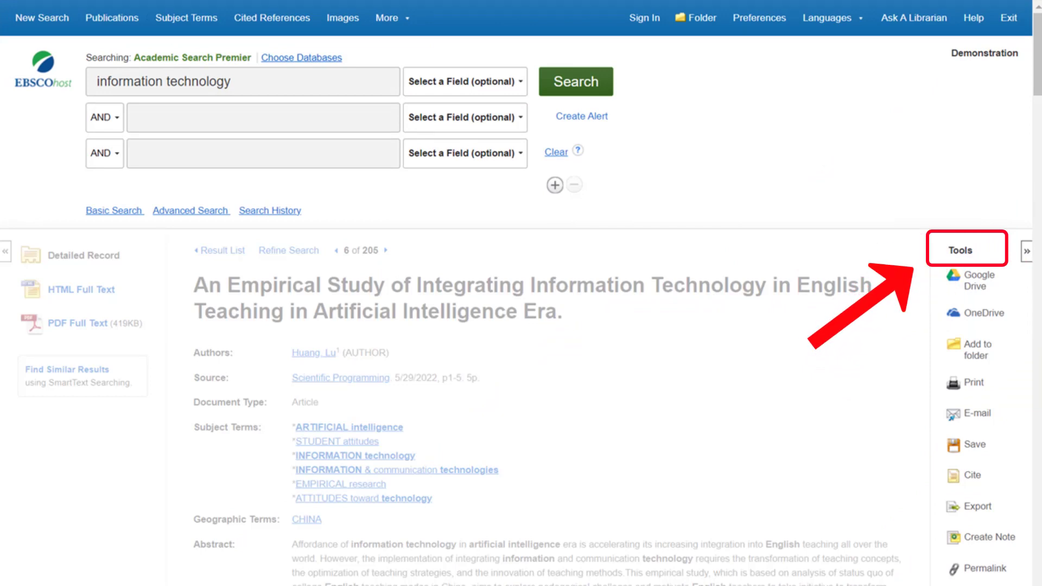
Step: Scroll down to review the Tools panel options
scroll(521, 293, down, 4)
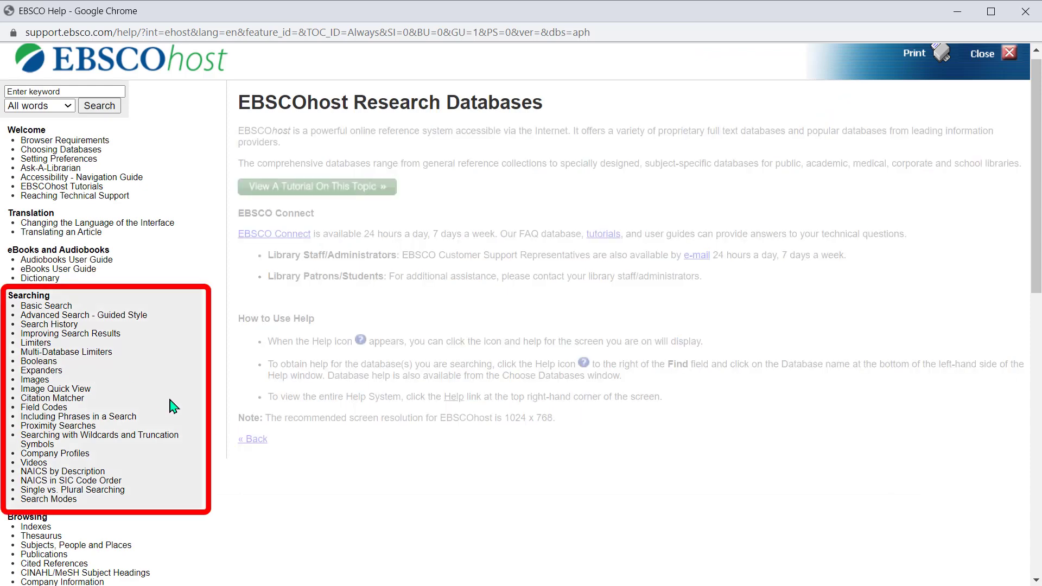
scroll(173, 406, down, 4)
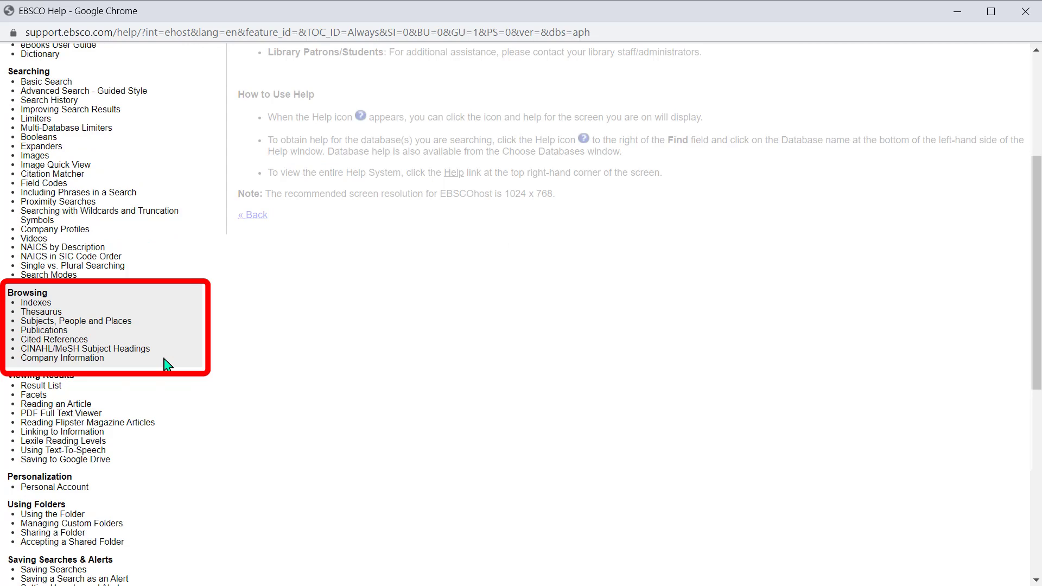
scroll(167, 364, down, 1)
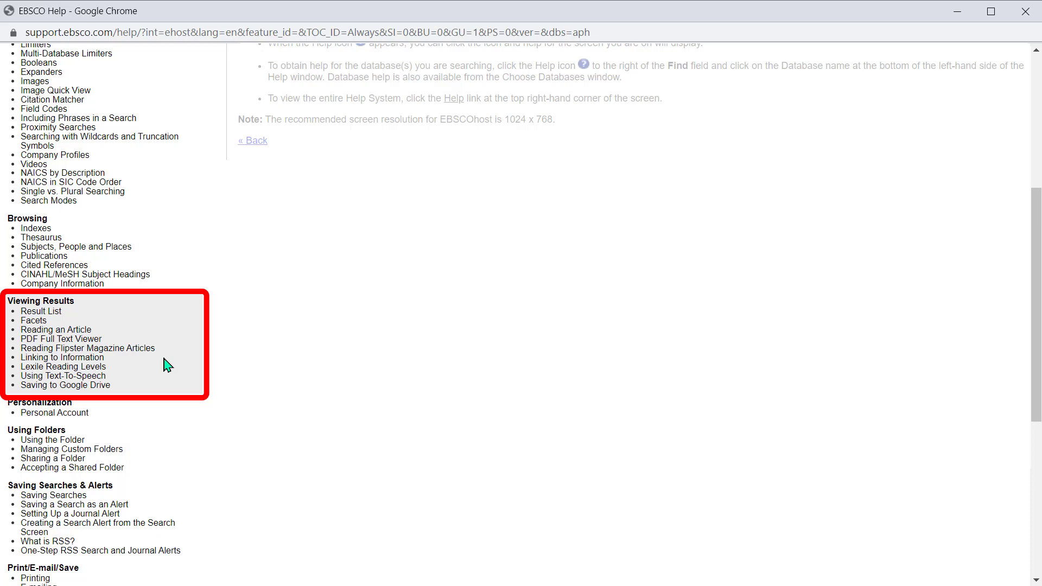
scroll(167, 364, down, 3)
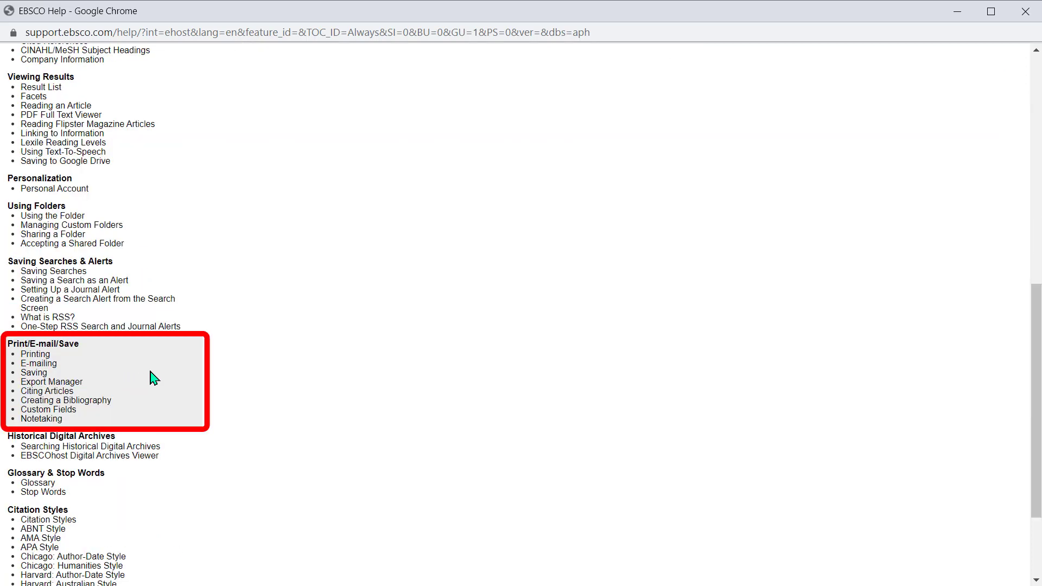
scroll(154, 378, down, 3)
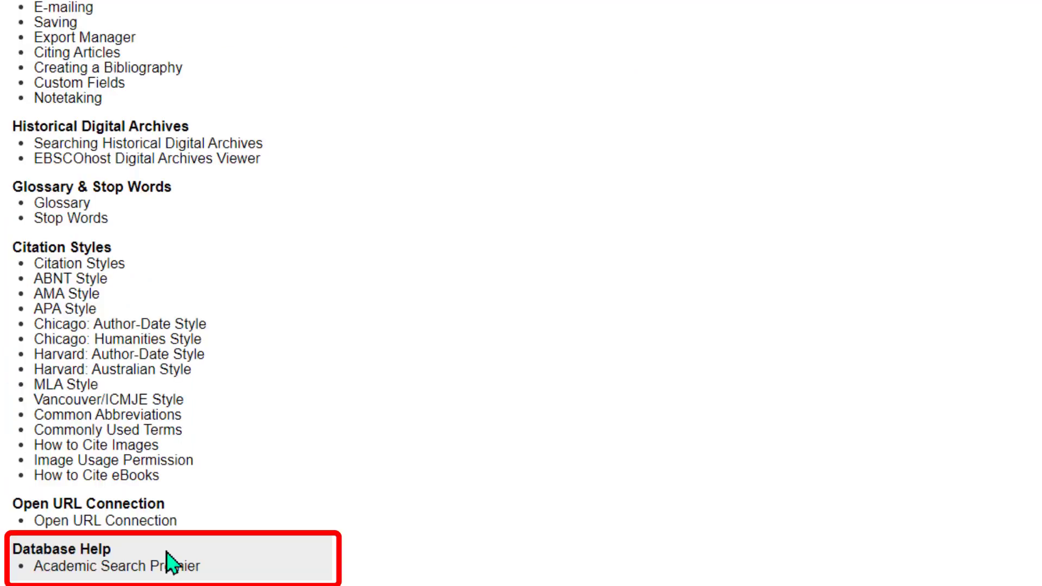
click(169, 564)
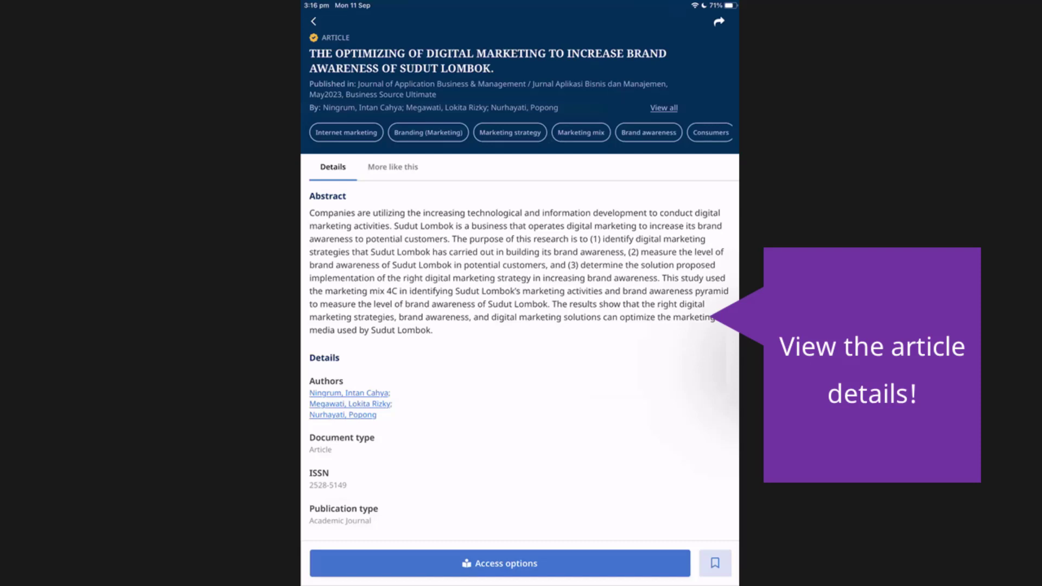
Step: Show related articles under More like this for the Sudut Lombok digital marketing article
click(392, 167)
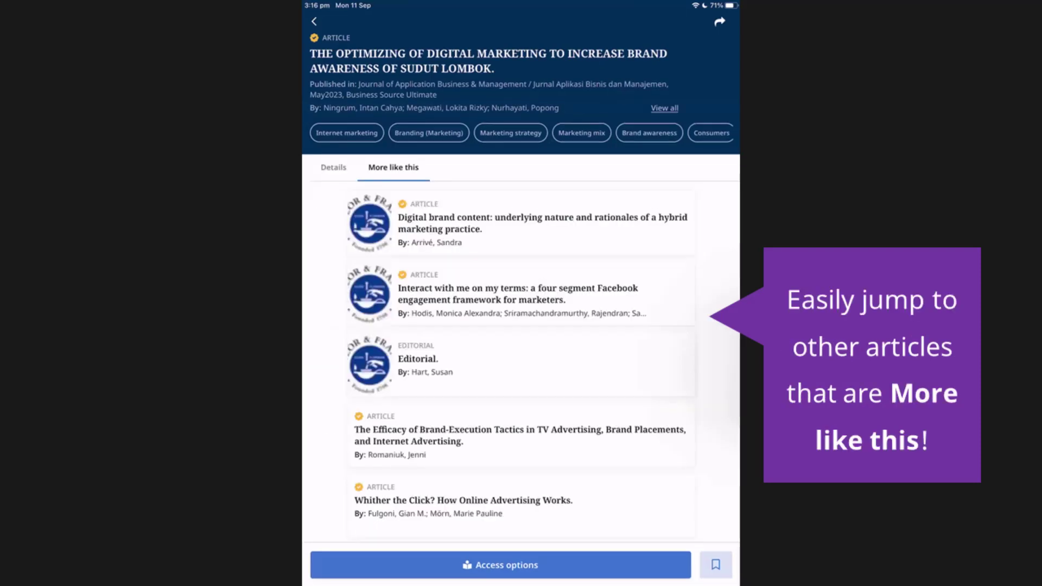